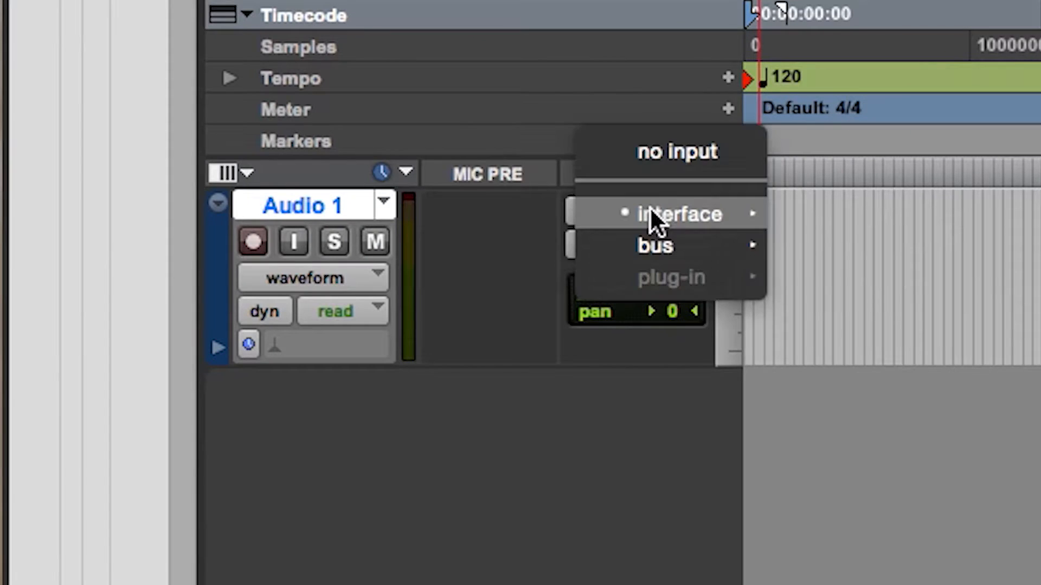
Set the Audio 1 track's input to the interface's Input 1 (Mono).
mouse_move(654, 219)
click(844, 248)
click(695, 214)
mouse_move(700, 212)
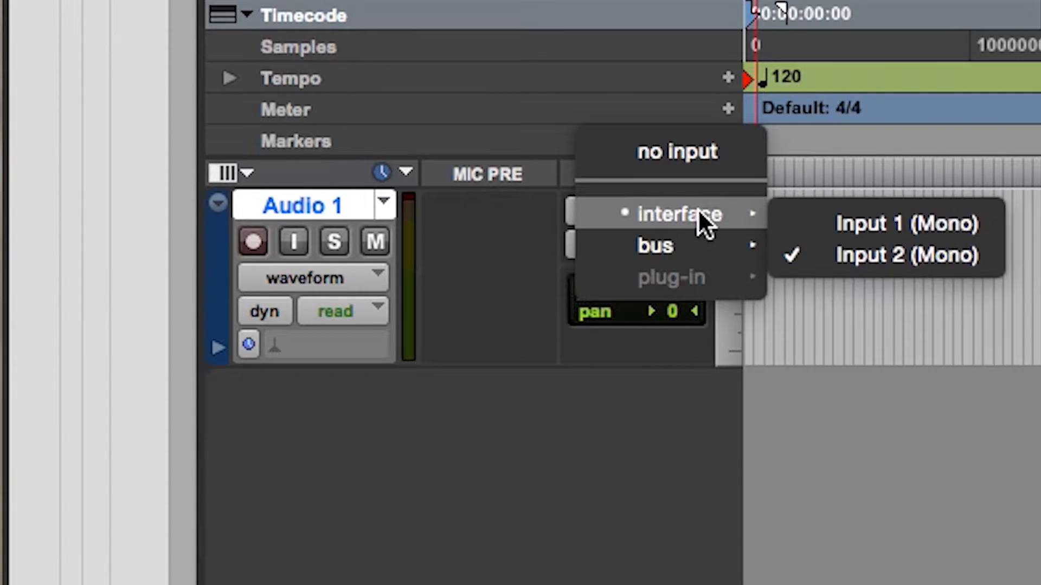
click(799, 223)
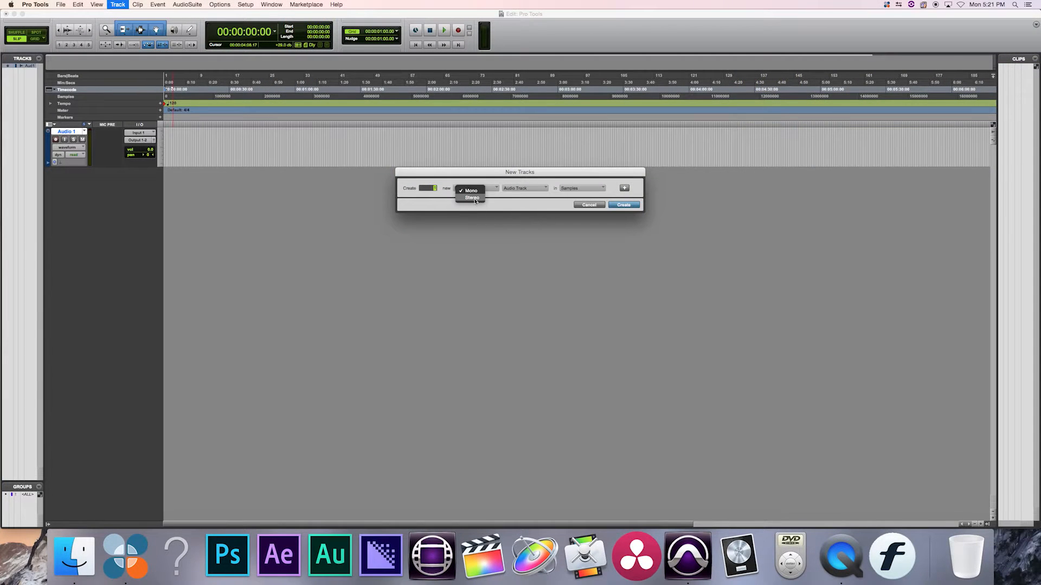
Create one new stereo audio track in samples.
click(473, 198)
click(624, 206)
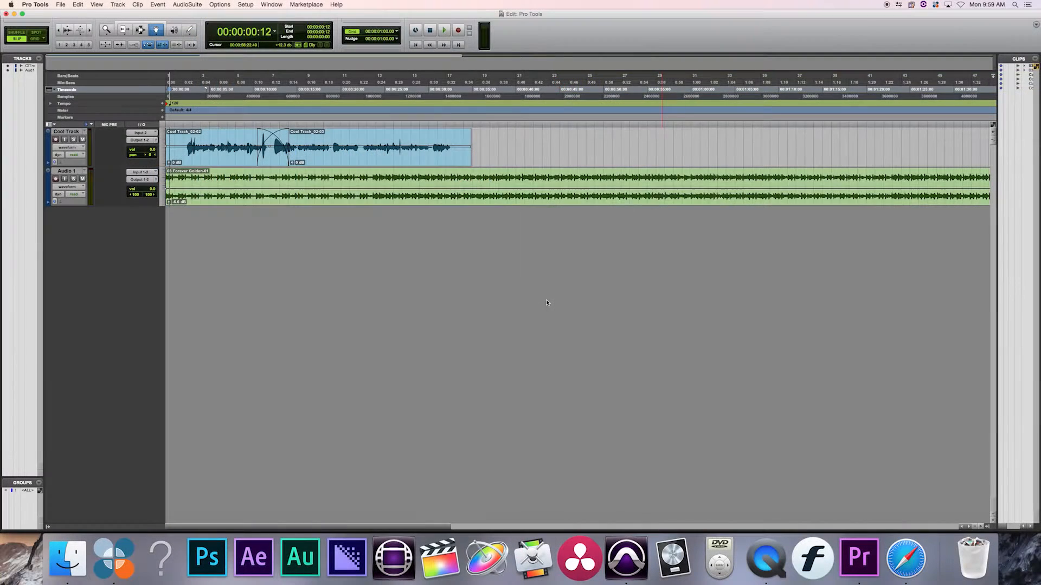
Create a new stereo Master Fader track in the session with the two existing tracks.
click(111, 5)
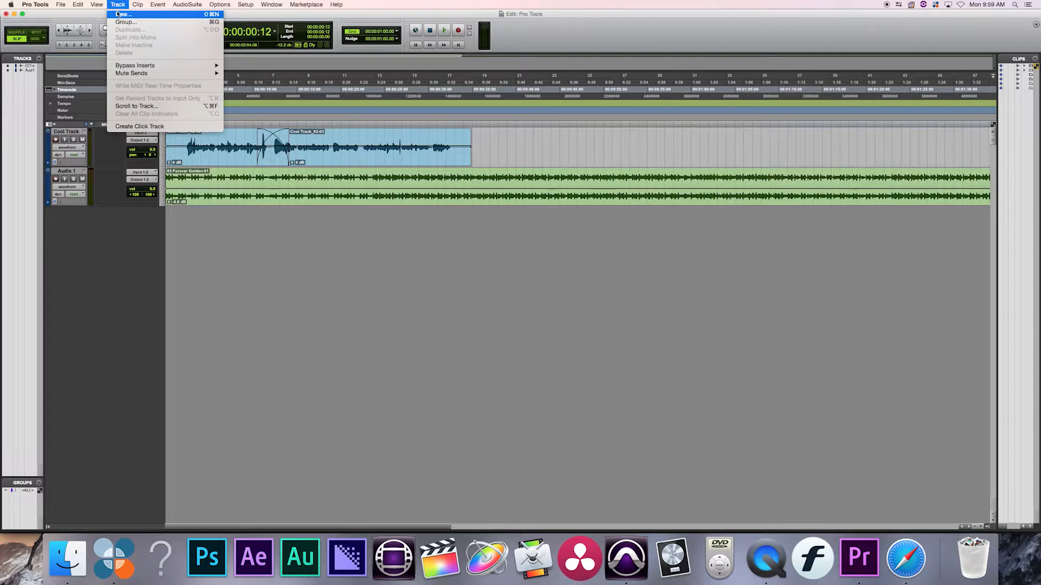
click(120, 14)
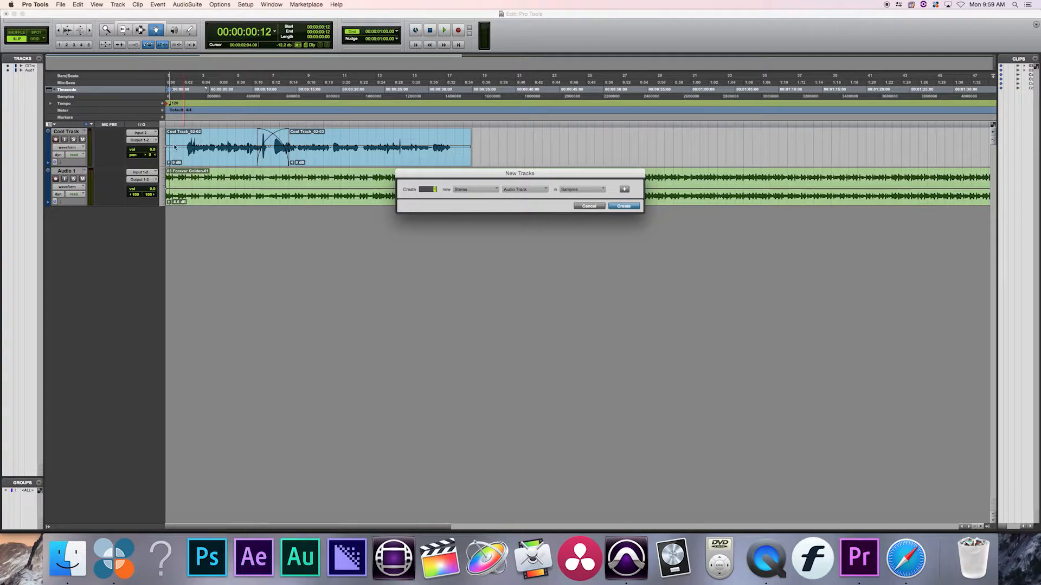
click(524, 190)
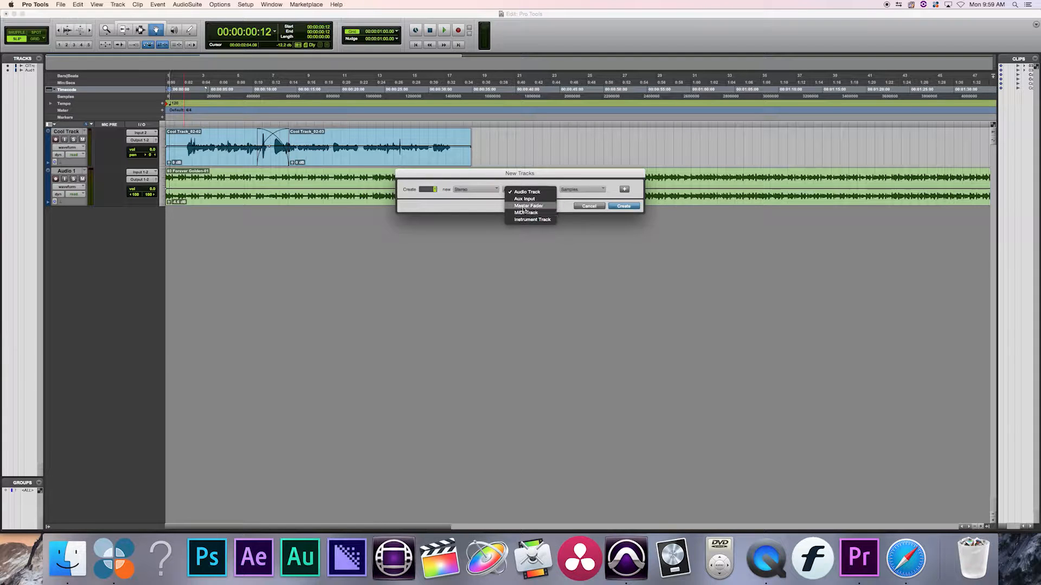
click(522, 207)
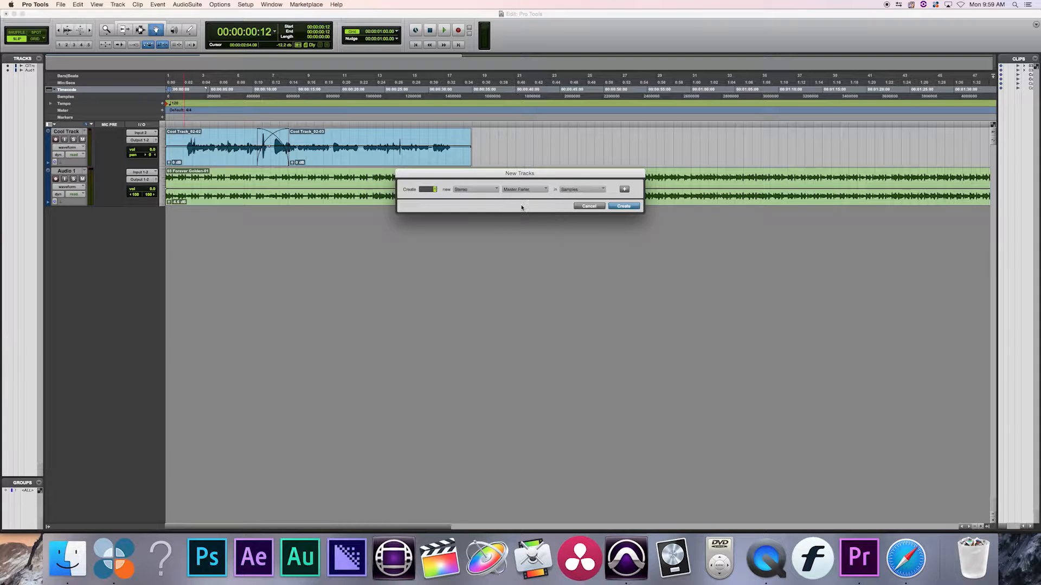
click(624, 206)
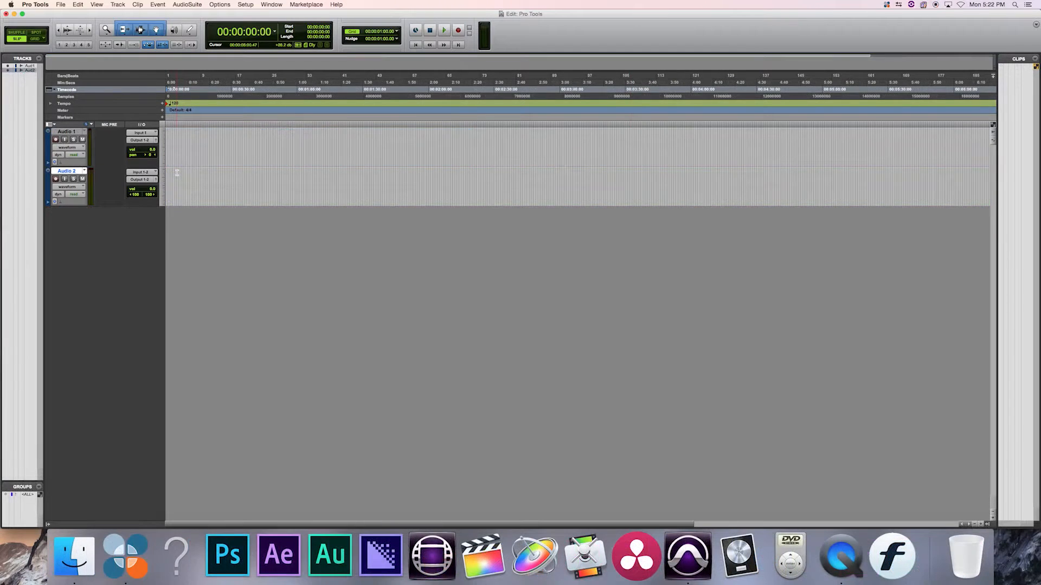
Rename the Audio 1 track as Mono and open the name of the Audio 2 track for editing.
double_click(67, 132)
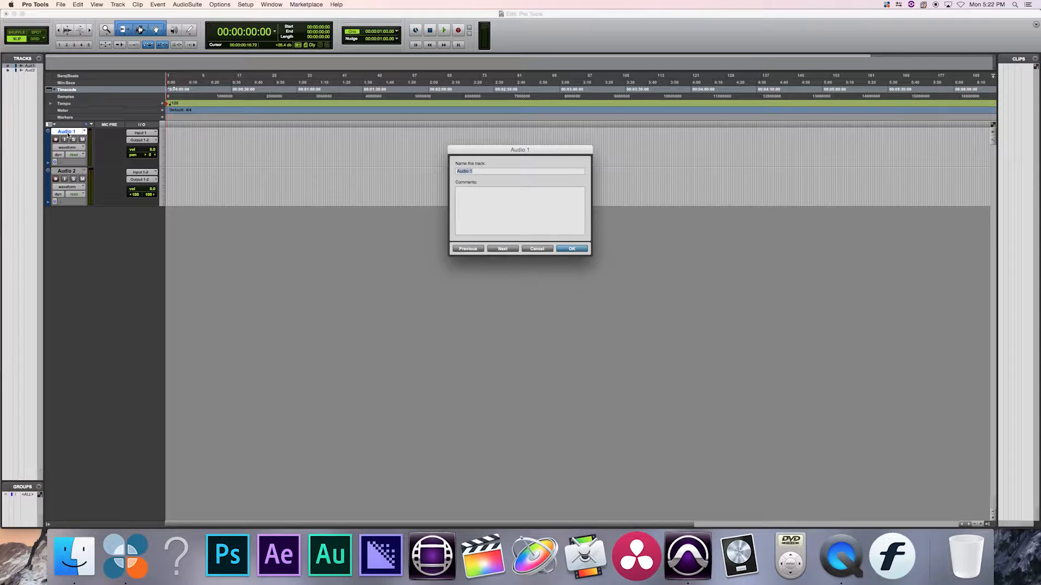
key(Return)
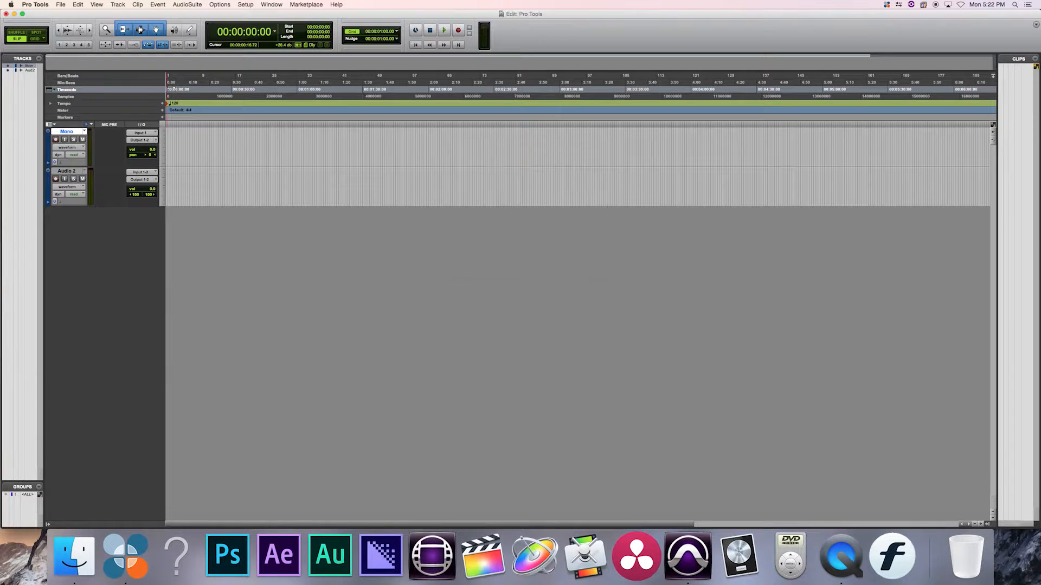
double_click(67, 172)
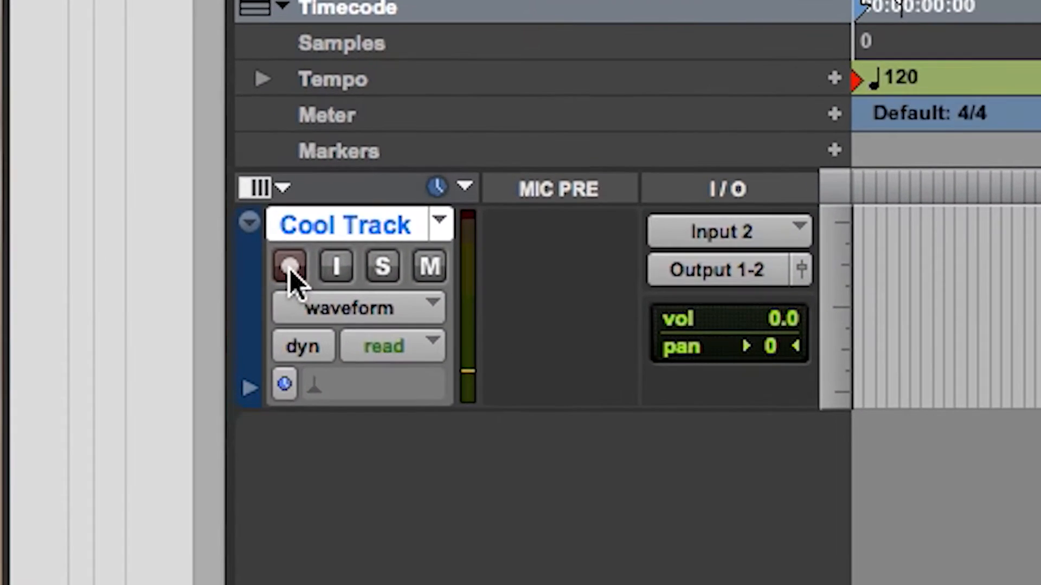
Record a take of about 35 seconds from the start of the timeline onto Cool Track.
click(289, 266)
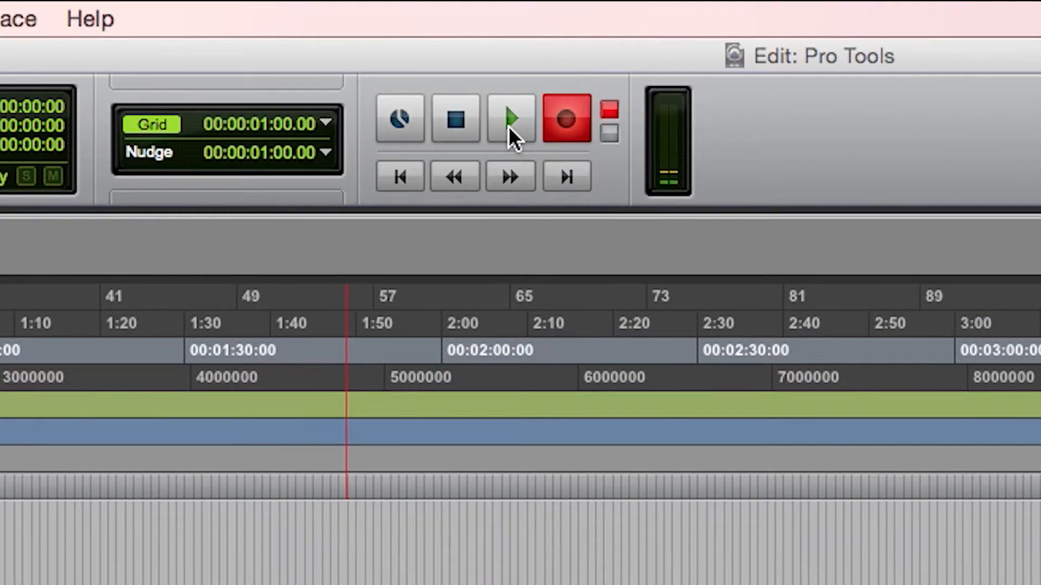
click(510, 119)
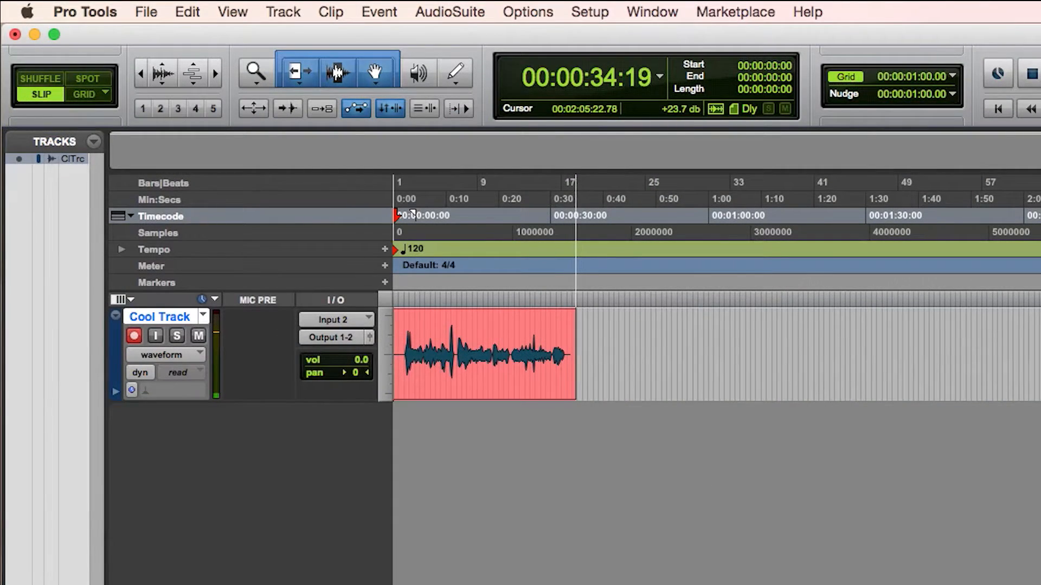
key(space)
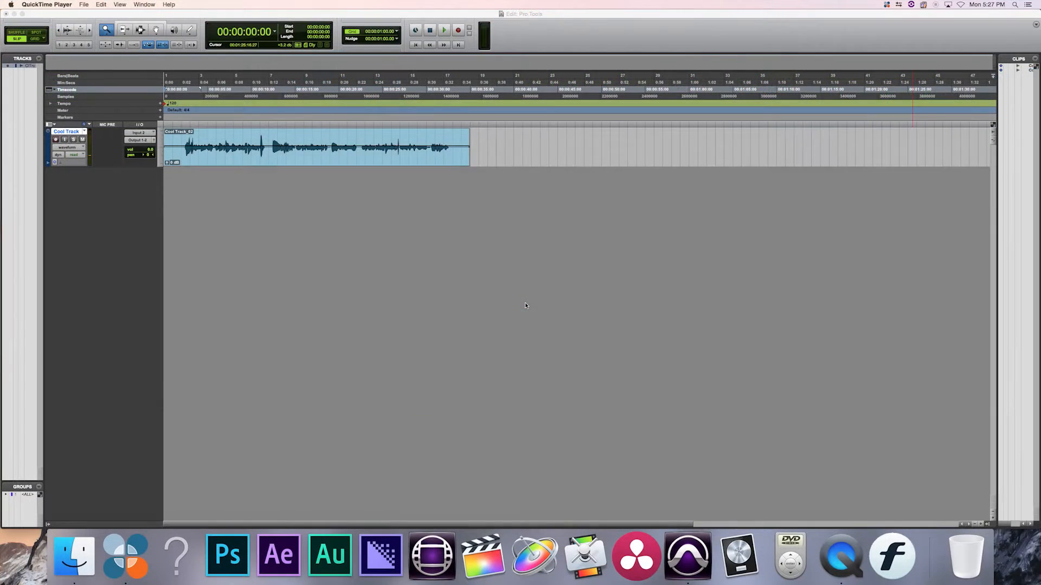
Trim the end of the Cool Track_02 clip back to about 27 seconds with the Trim tool.
click(525, 306)
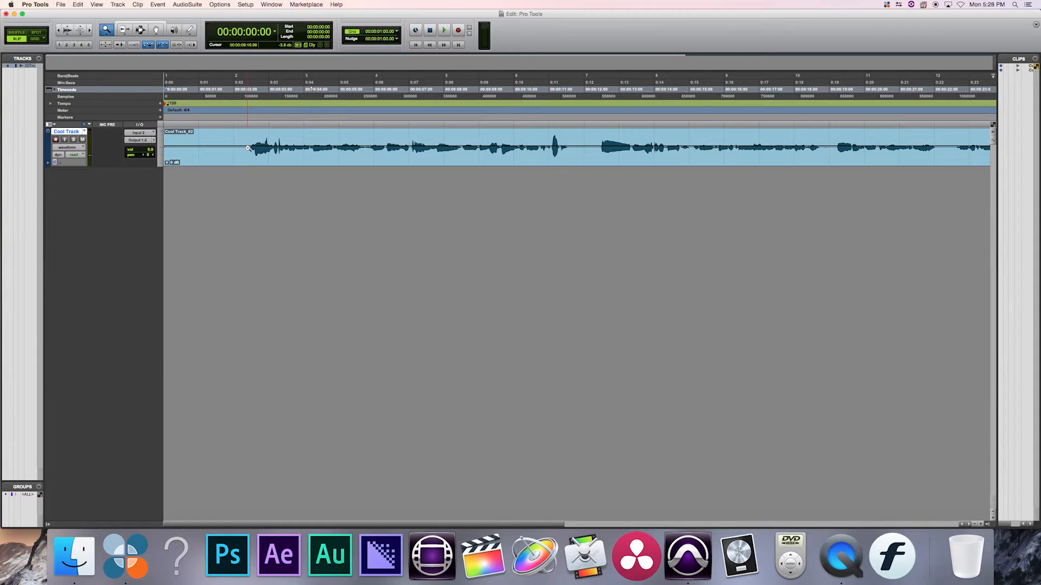
alt+click(247, 148)
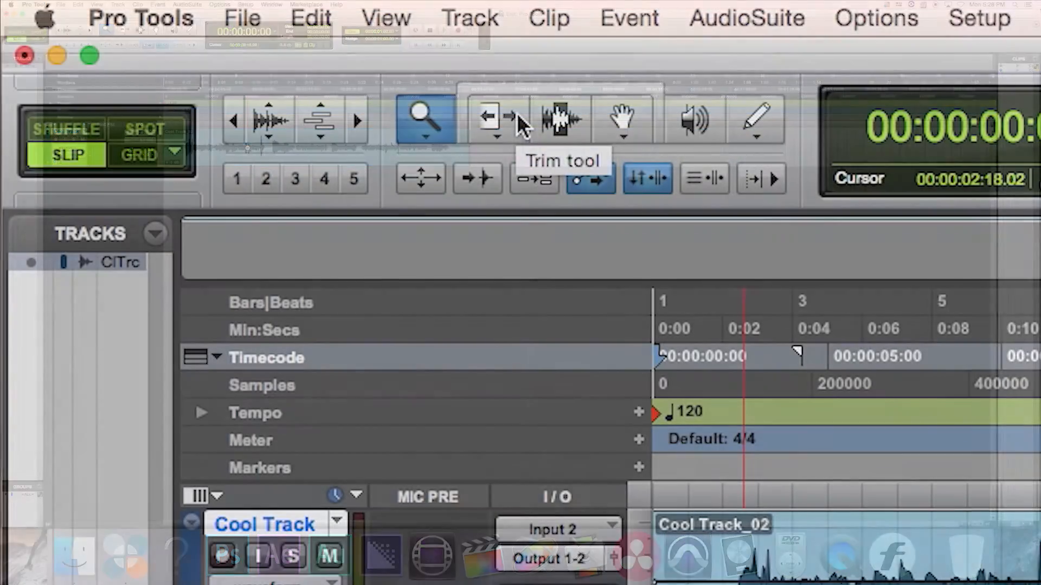
click(130, 29)
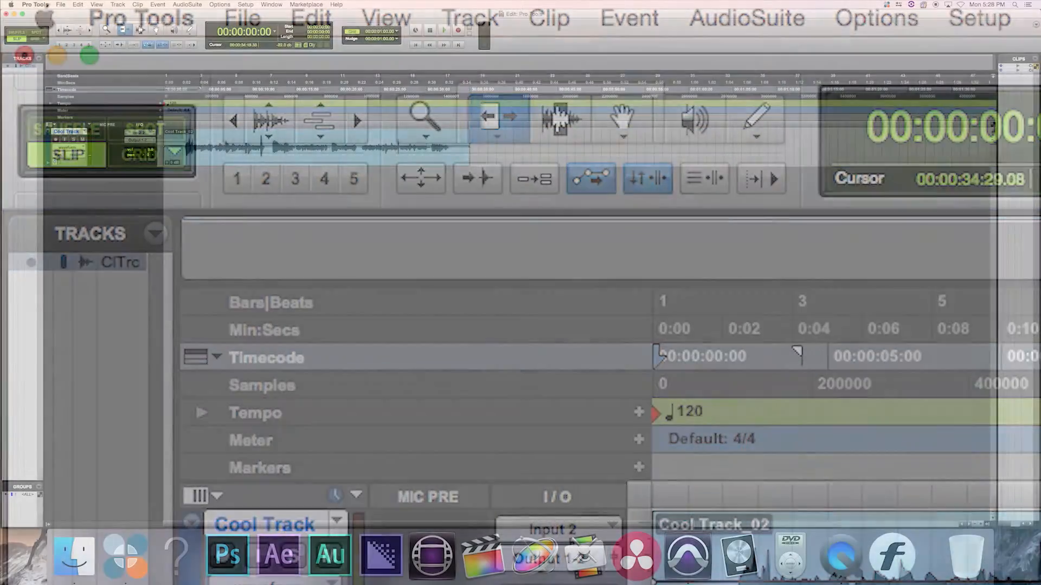
drag(469, 156, 403, 154)
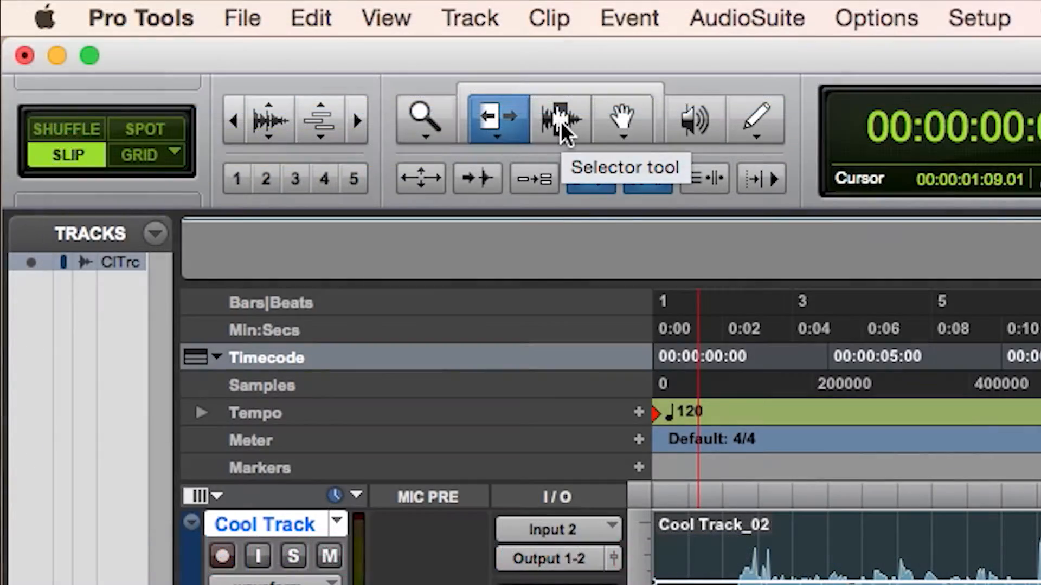
Place the edit cursor in the Cool Track_02 clip with the Selector tool and move the clip's start to about 00:00:13:08 with the Grabber.
click(560, 122)
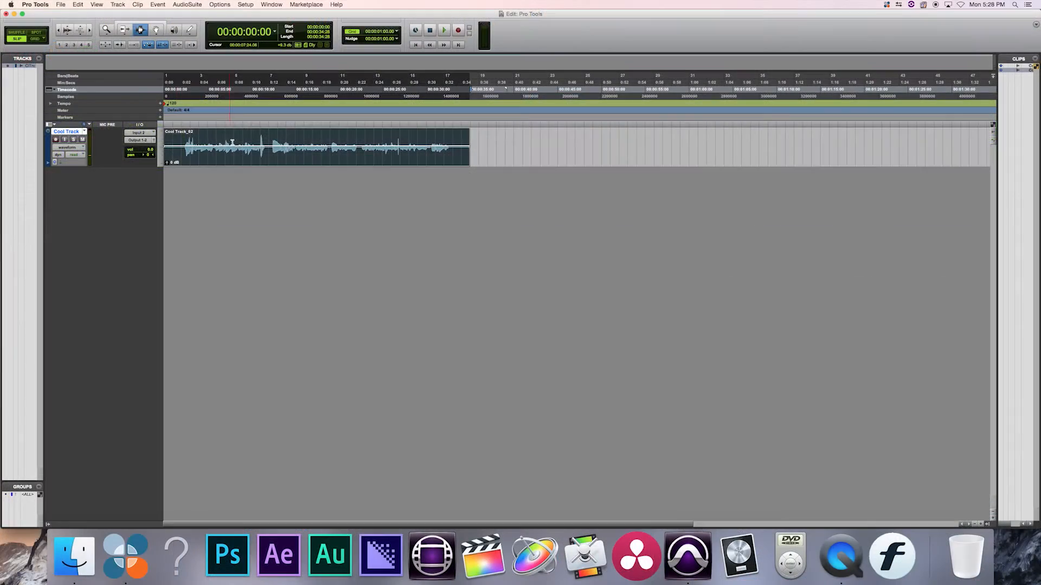
click(247, 140)
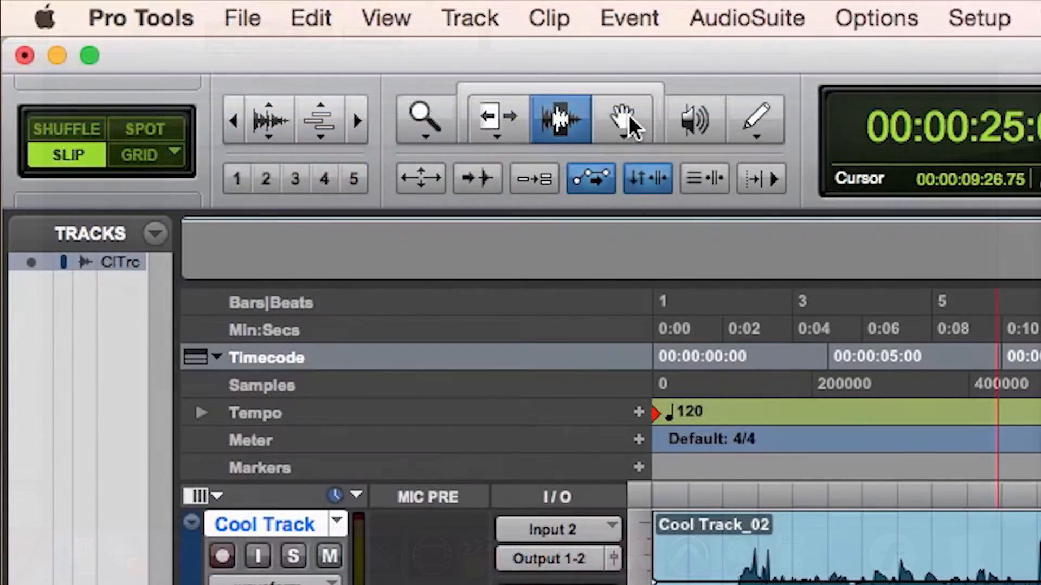
click(629, 115)
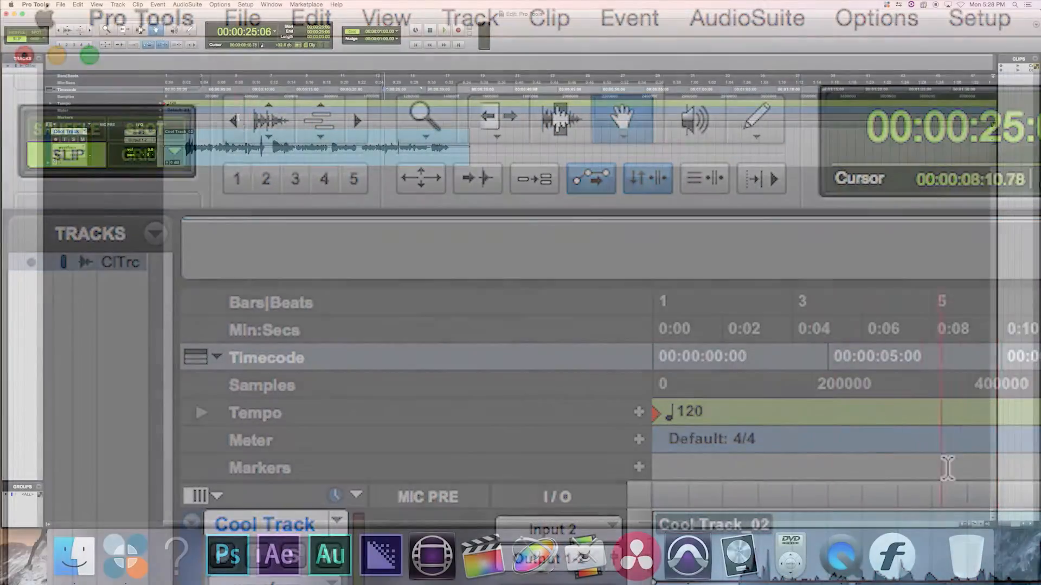
drag(260, 155, 401, 154)
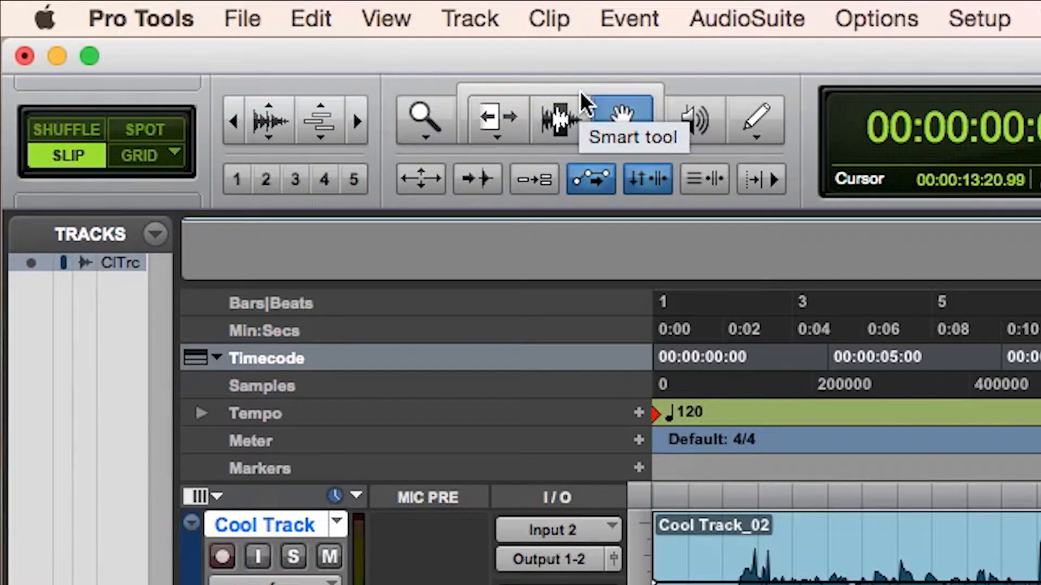
Use the Smart tool to shift the Cool Track_02 clip forward in time and shorten it from its end.
click(580, 91)
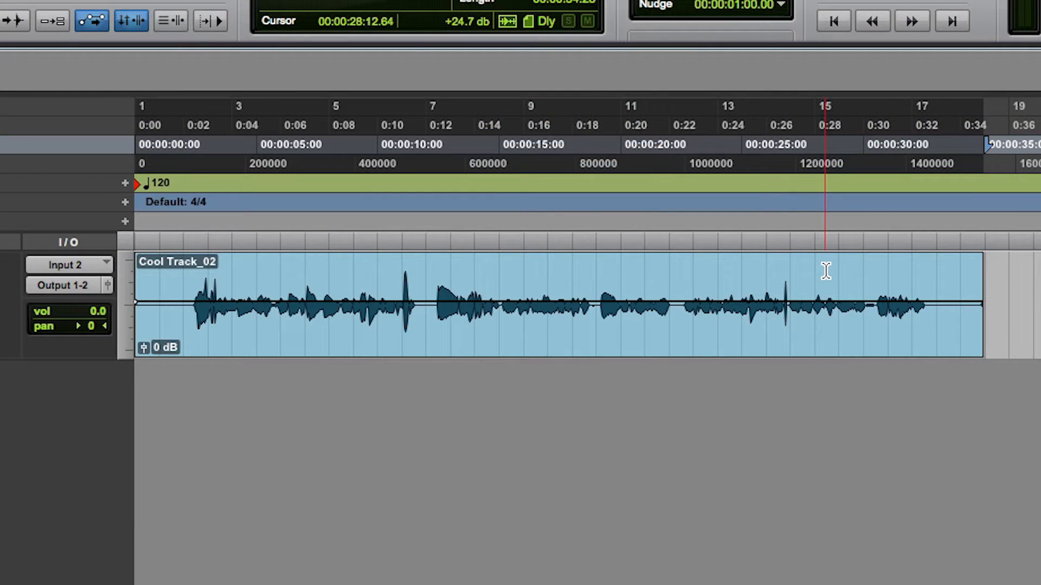
click(825, 271)
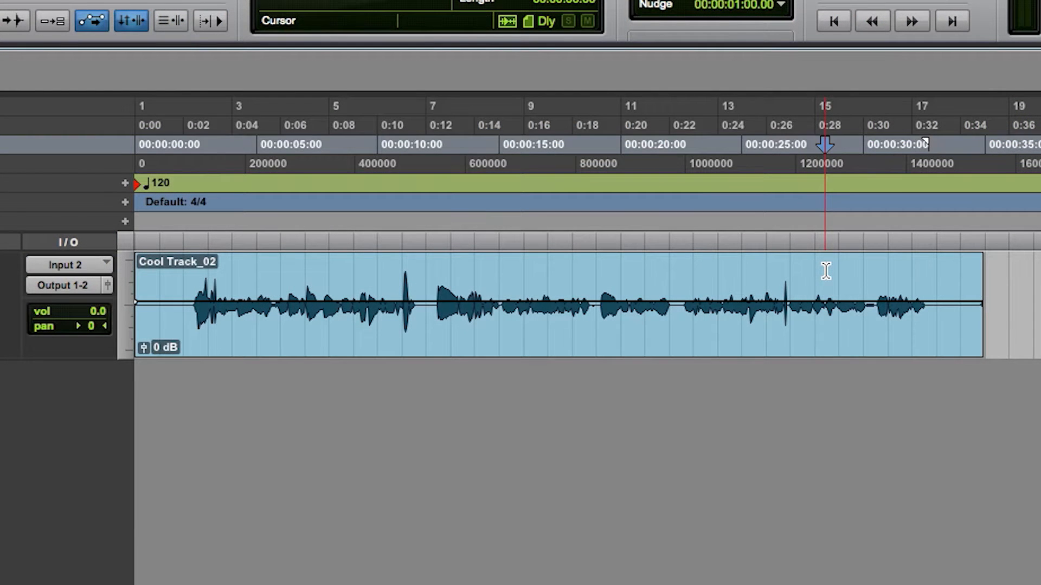
drag(853, 330, 906, 337)
drag(1030, 333, 857, 330)
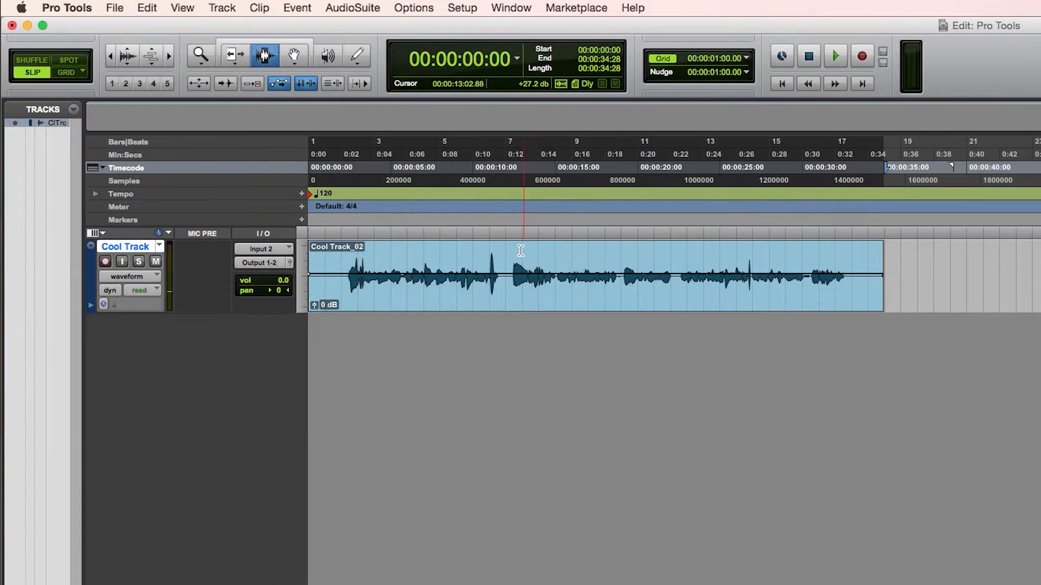
Split the Cool Track_02 clip at 00:00:11:26 and shift its second part slightly forward in time.
click(504, 256)
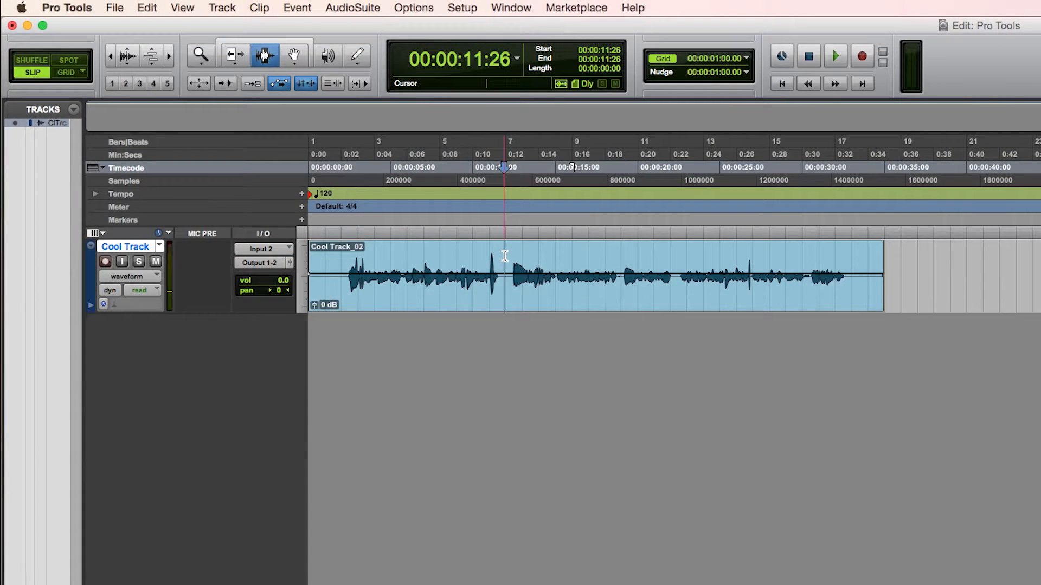
key(super+e)
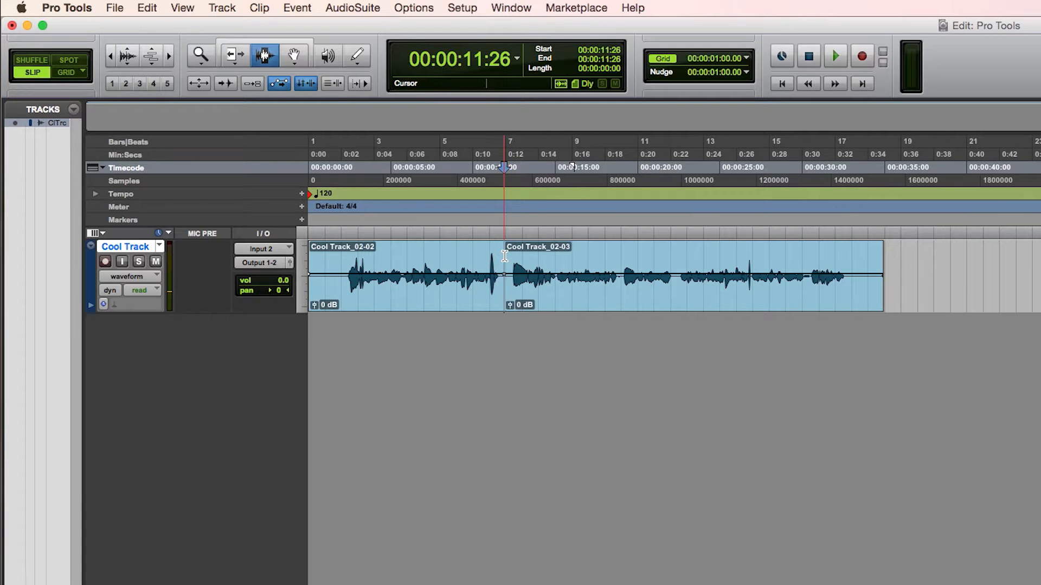
click(295, 56)
drag(592, 307, 622, 300)
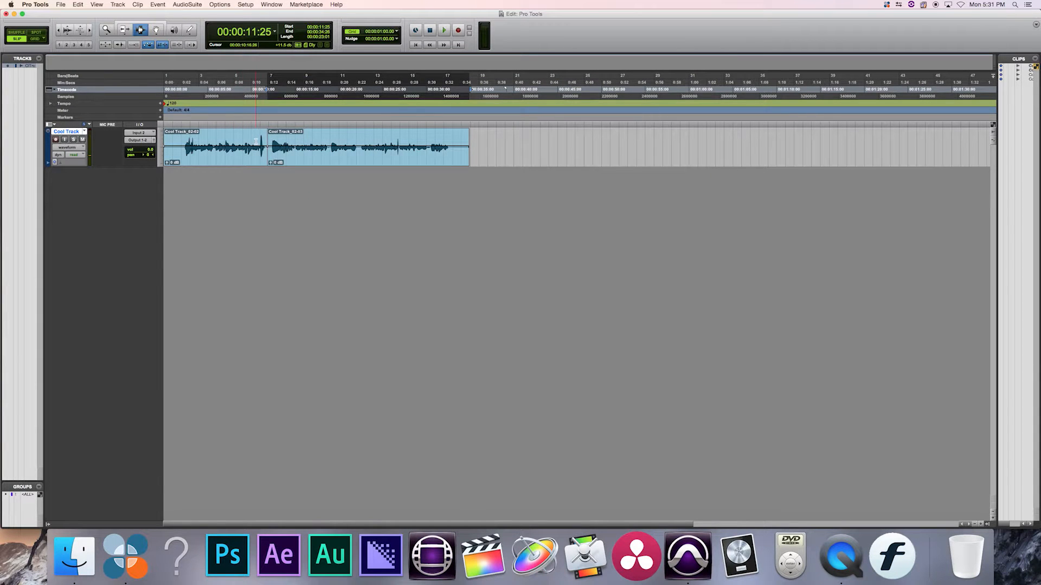
Select the audio across the edit point from about 00:00:10:13 to 00:00:14:02 and open the Fades settings.
drag(256, 141, 286, 144)
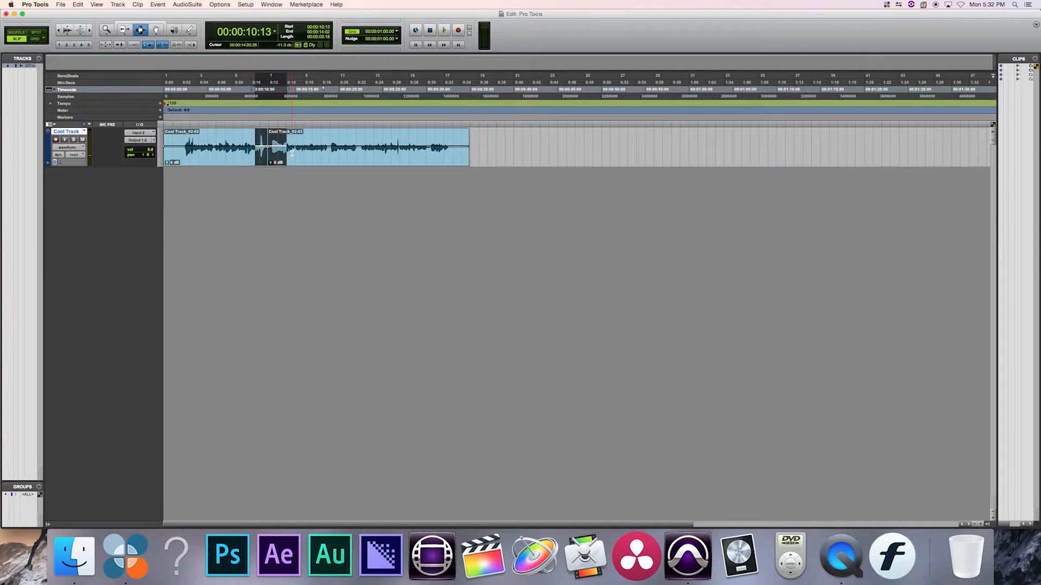
key(super+f)
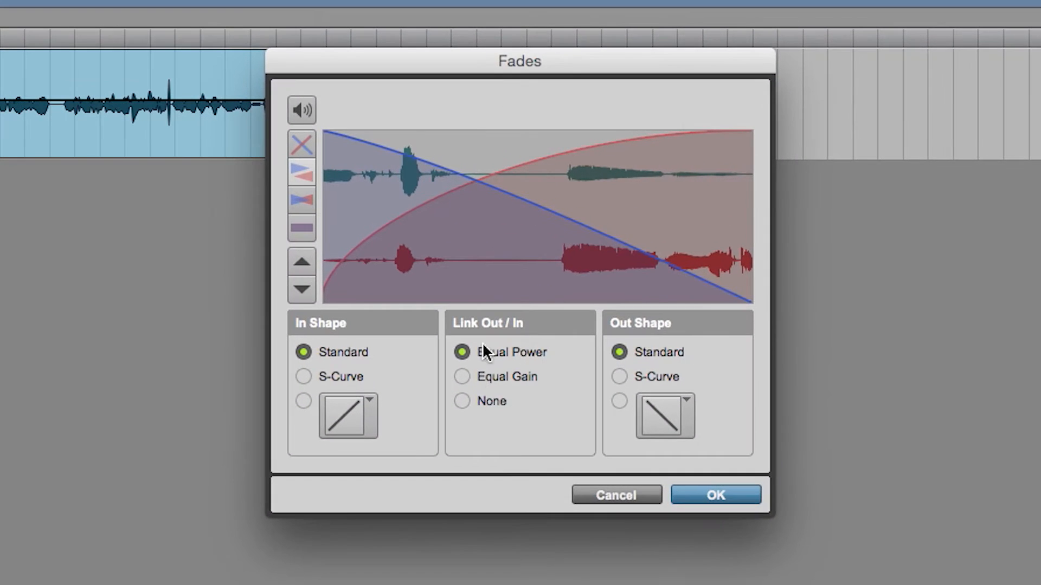
Try unlinking the crossfade shapes with None and giving the In Shape an S-Curve, followed by a preset fast-rising curve.
click(464, 377)
click(464, 402)
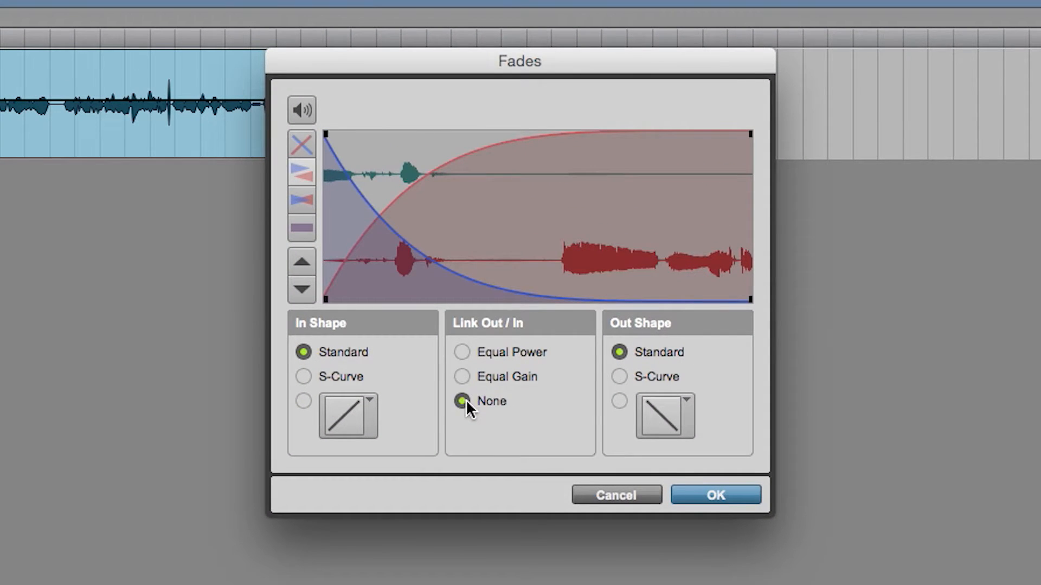
click(303, 376)
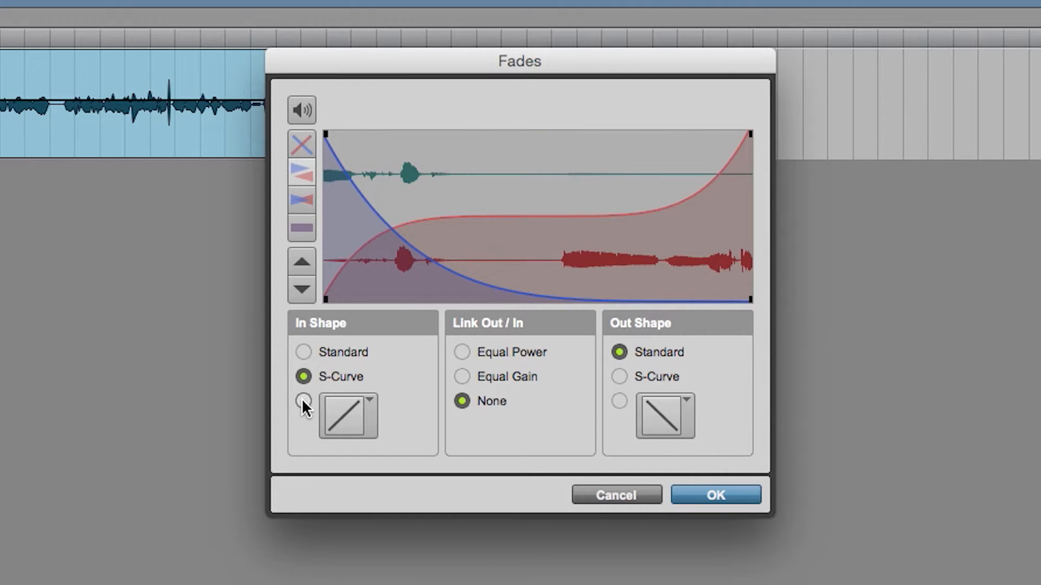
click(303, 402)
click(369, 415)
click(384, 330)
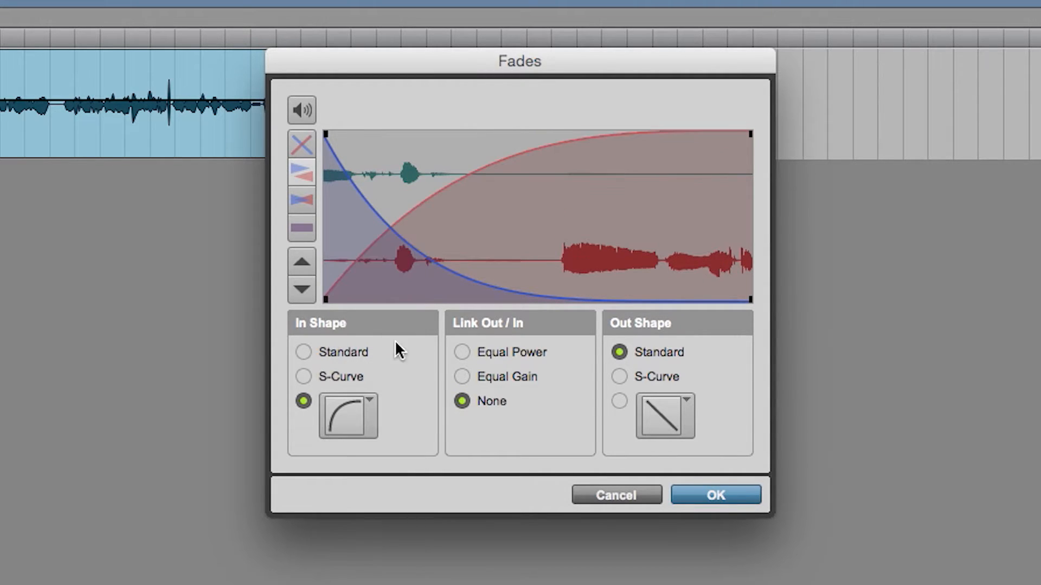
Link the crossfade with Equal Power and reshape its curves to cross near the middle of the fade.
click(462, 353)
drag(490, 187, 530, 246)
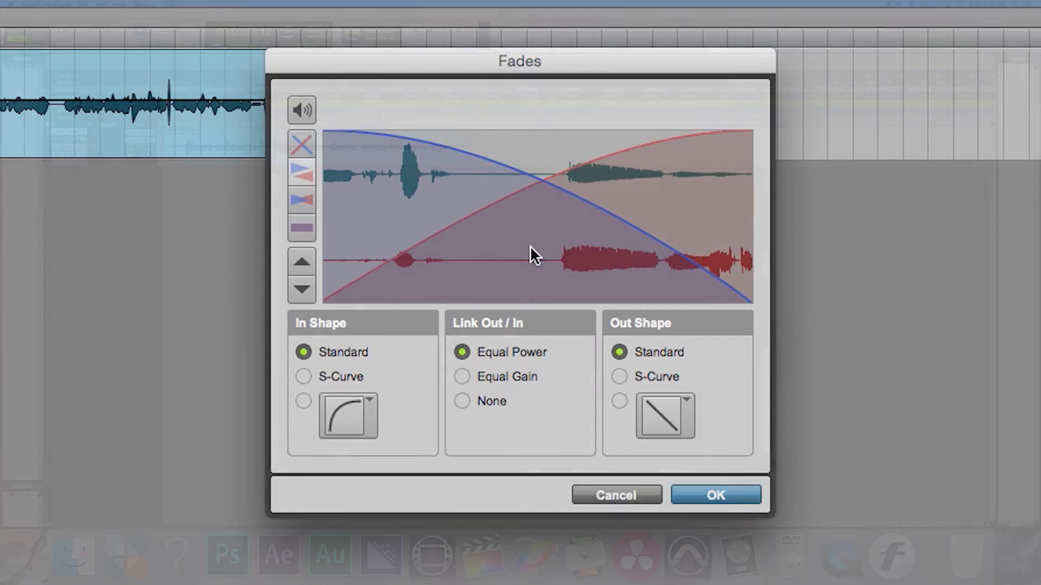
Apply the Equal Power crossfade across the edit point between the two Cool Track clips.
click(736, 500)
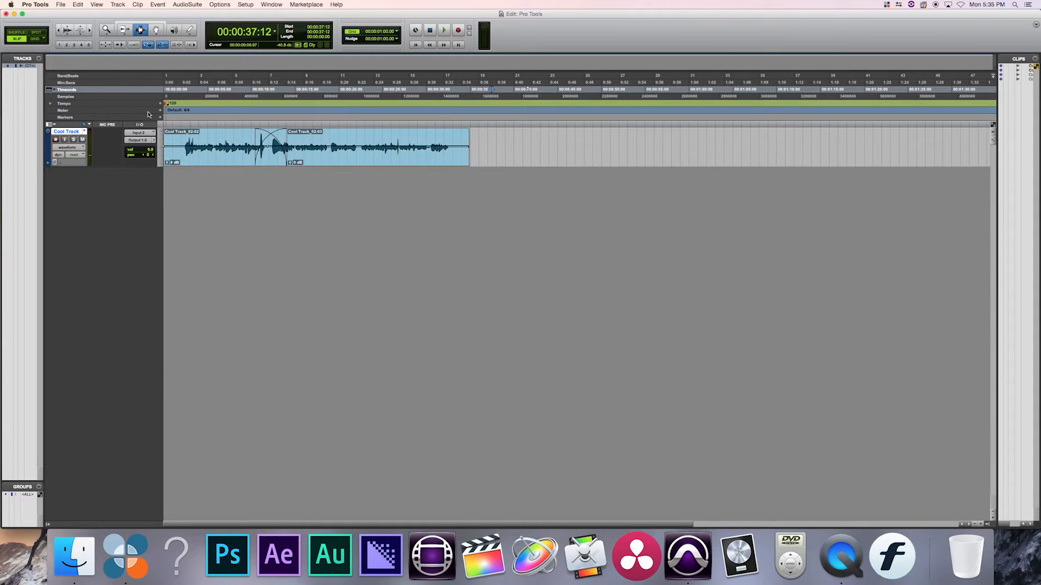
Import the audio file 03 Forever Golden.mp3 from the Music folder, converted, onto a new track at Session Start.
click(61, 4)
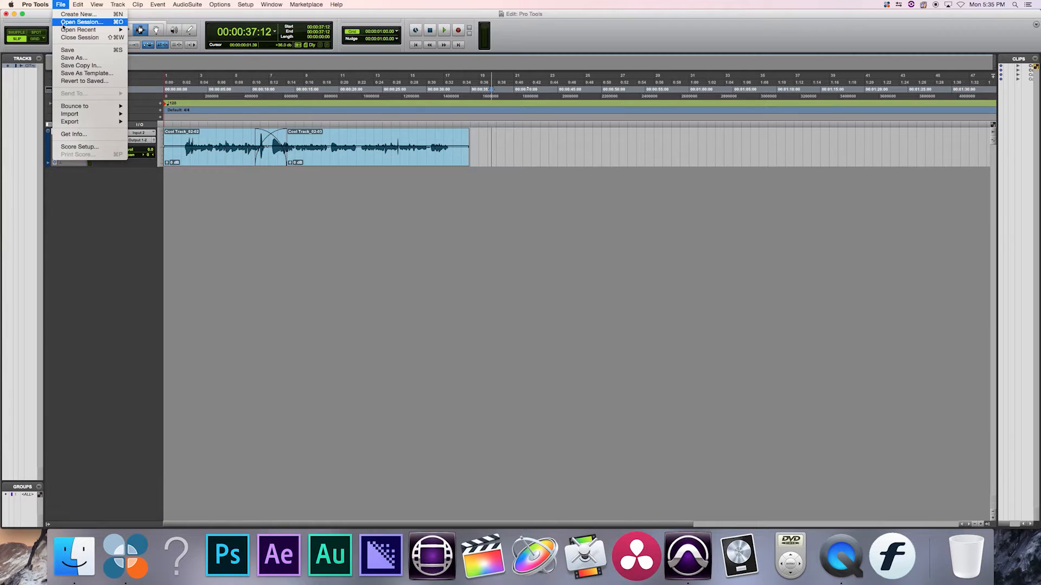
mouse_move(99, 113)
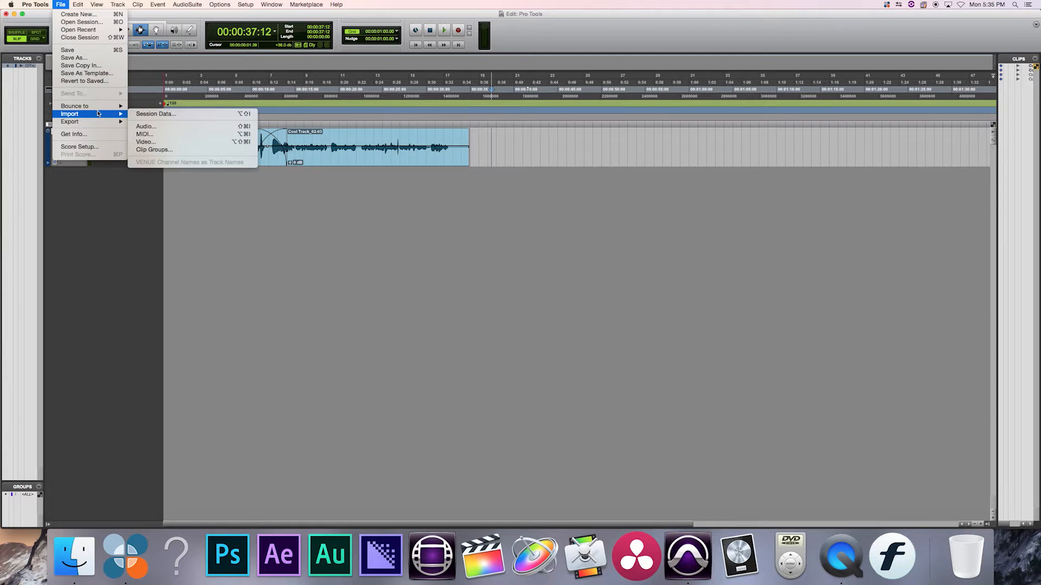
click(145, 127)
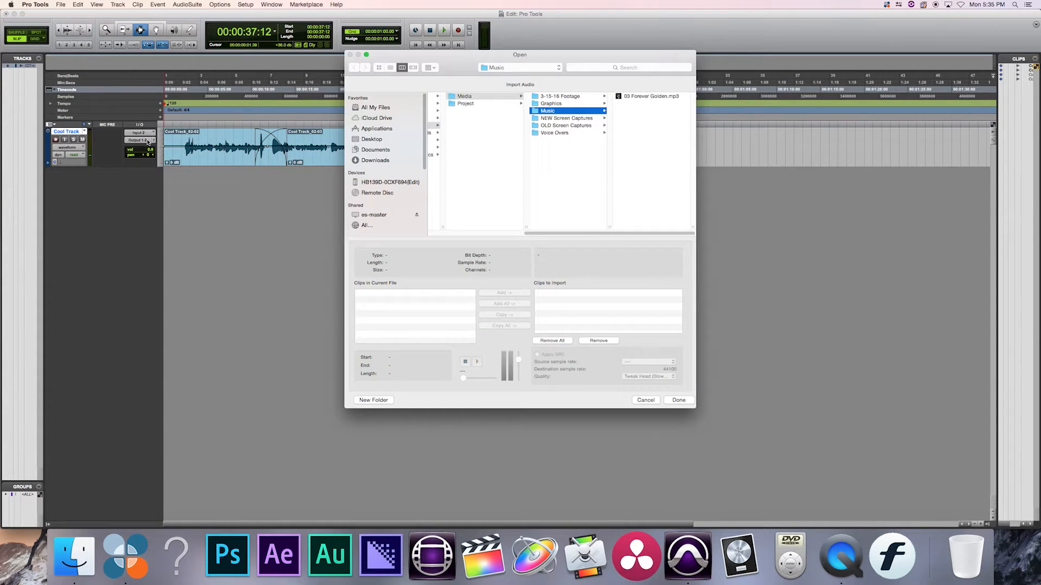
click(649, 96)
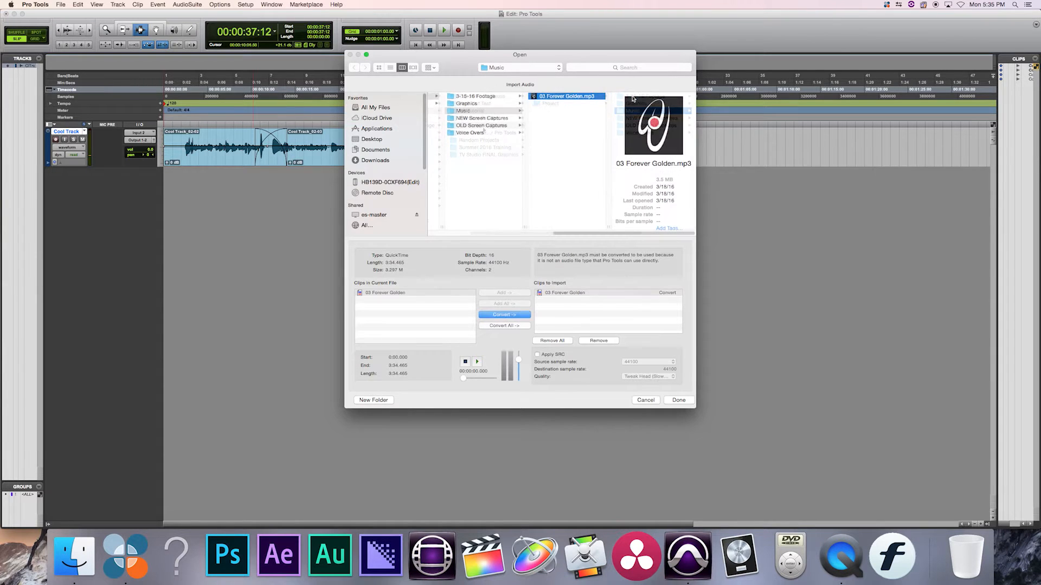
click(677, 400)
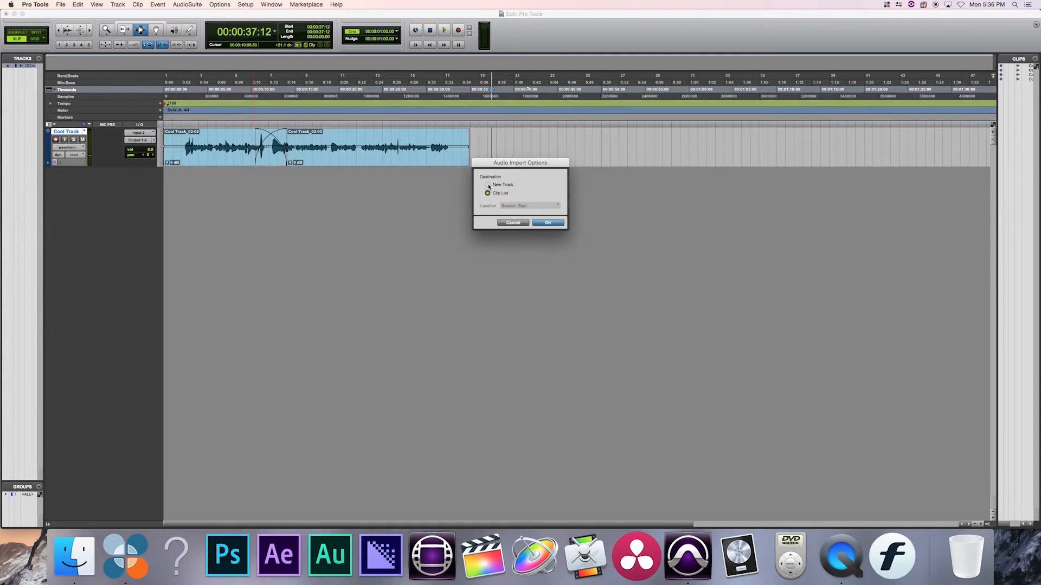
click(548, 223)
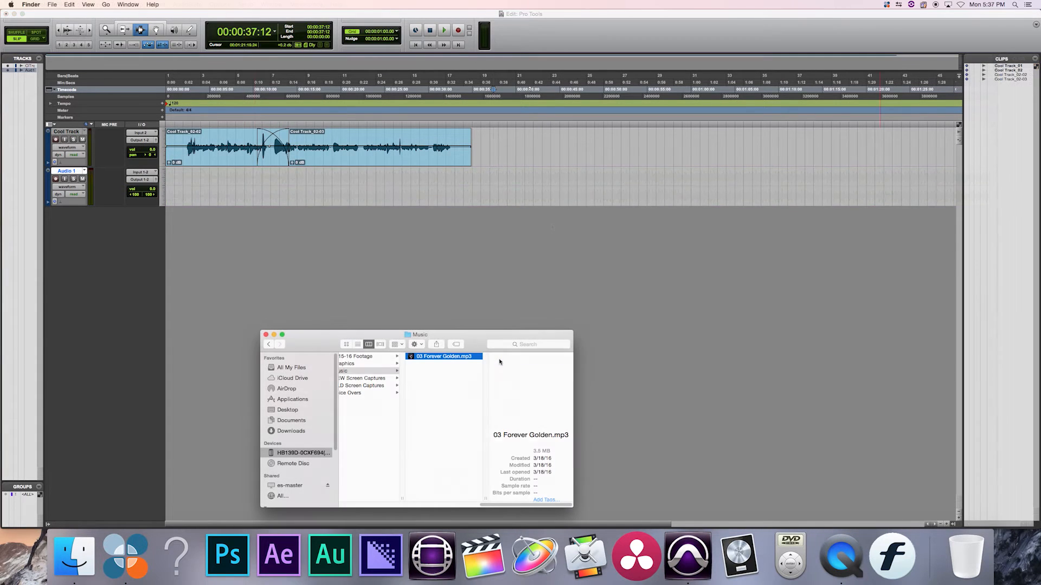
Add 03 Forever Golden.mp3 from the Finder's Music folder to the session's clips and lower its clip gain on Audio 1 to -6.6 dB.
drag(411, 358, 973, 264)
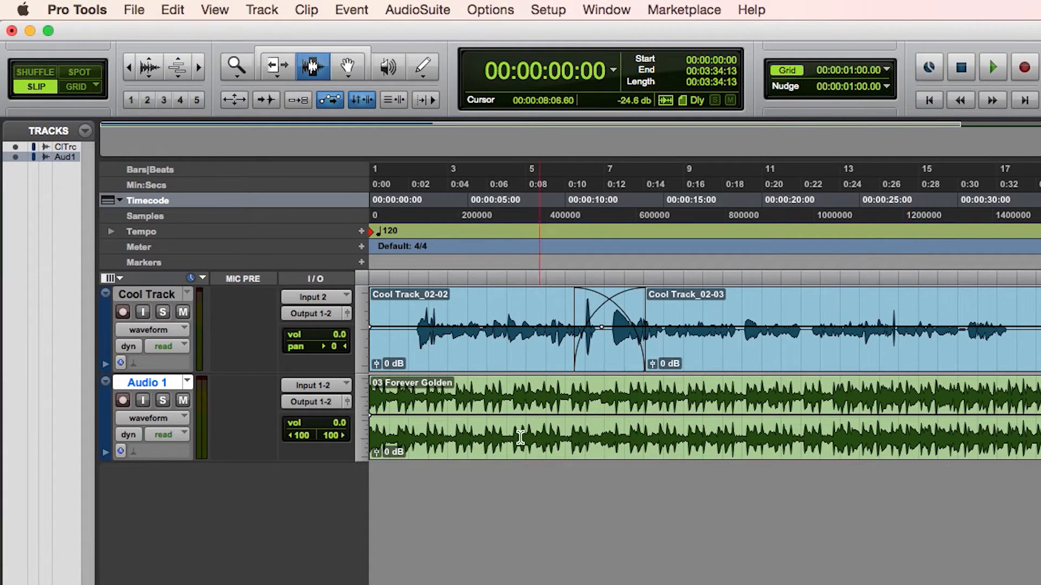
click(376, 452)
drag(378, 457, 369, 465)
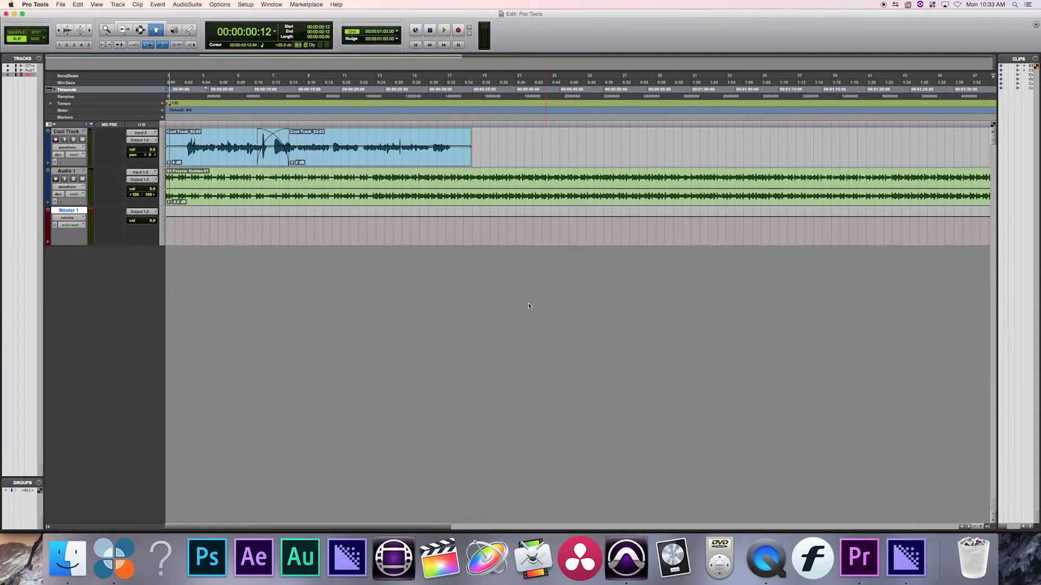
Balance the mix in the Mix window by lowering Audio 1's volume to about -26.8 dB and adjusting the Cool Track and Master 1 faders.
key(super+equal)
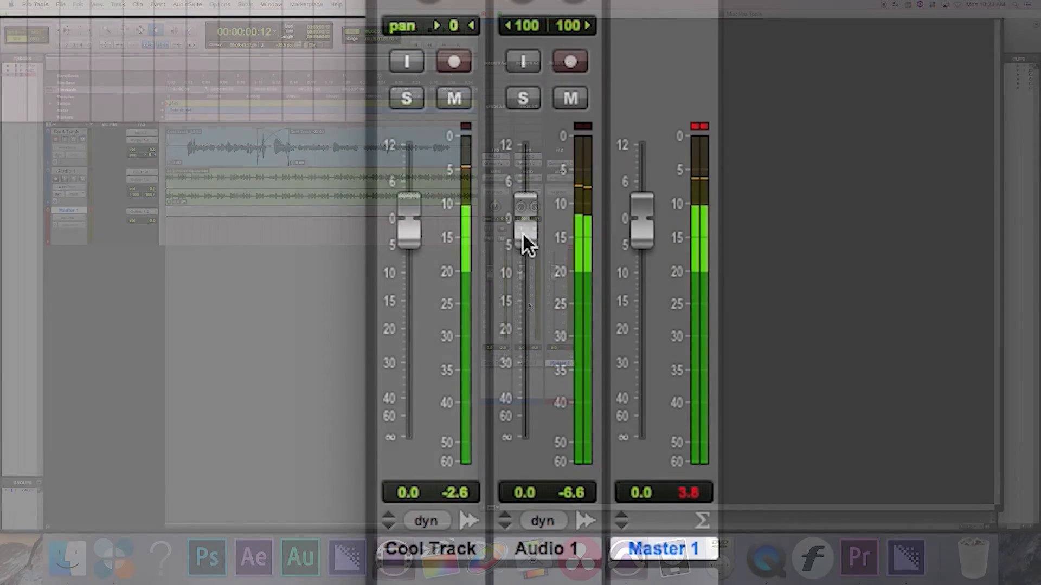
drag(521, 276, 515, 353)
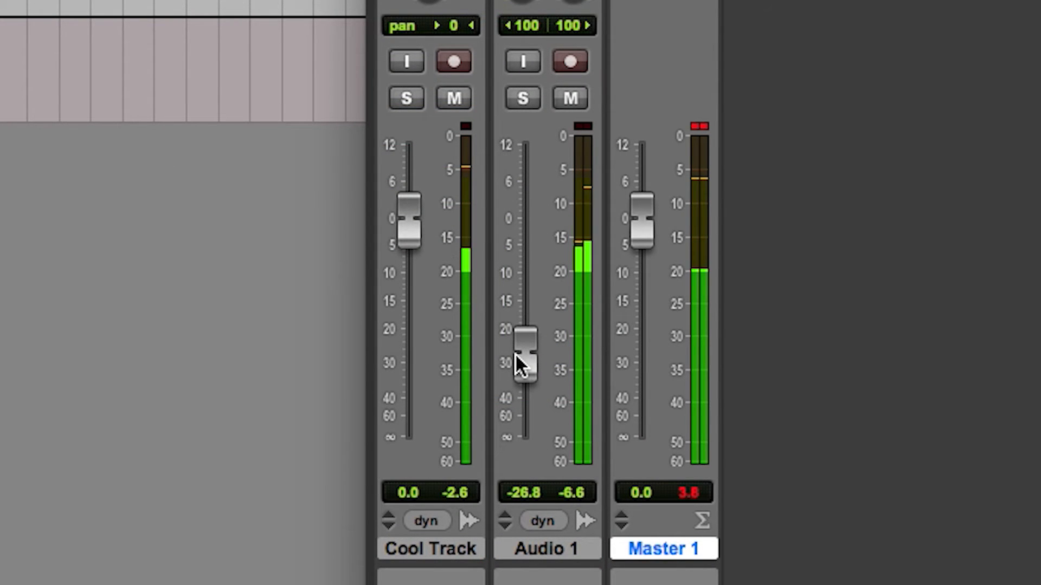
drag(411, 224, 432, 225)
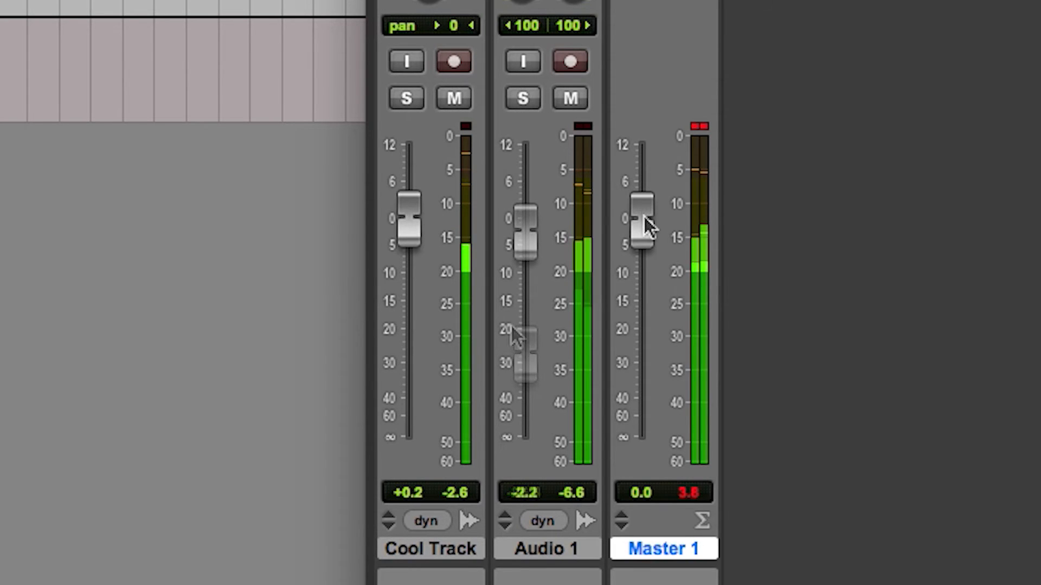
drag(644, 216, 635, 243)
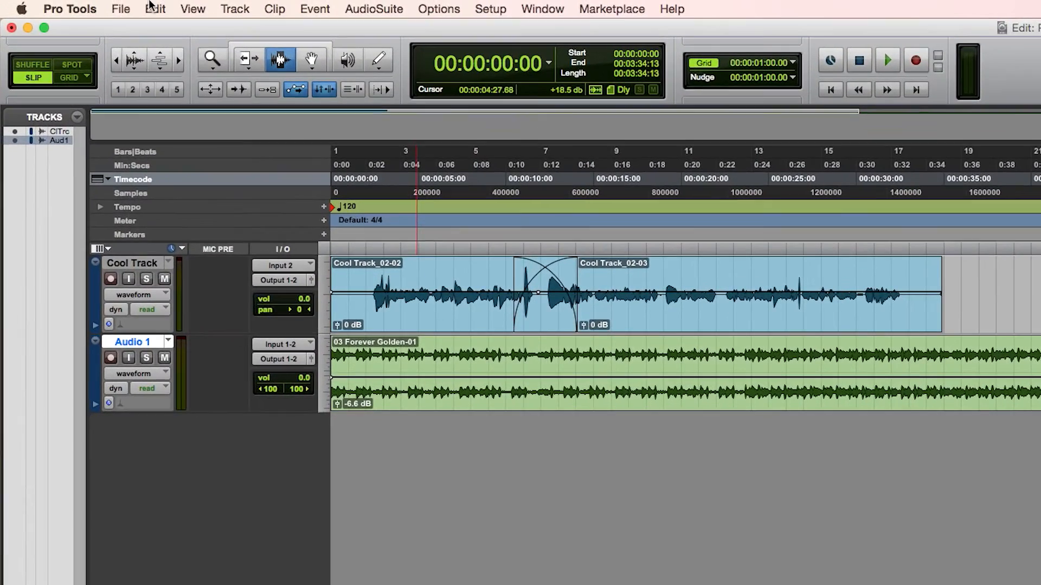
Bounce the session's Output 1-2 (Stereo) to disk as an MP3 file named Pro Tools.
click(59, 4)
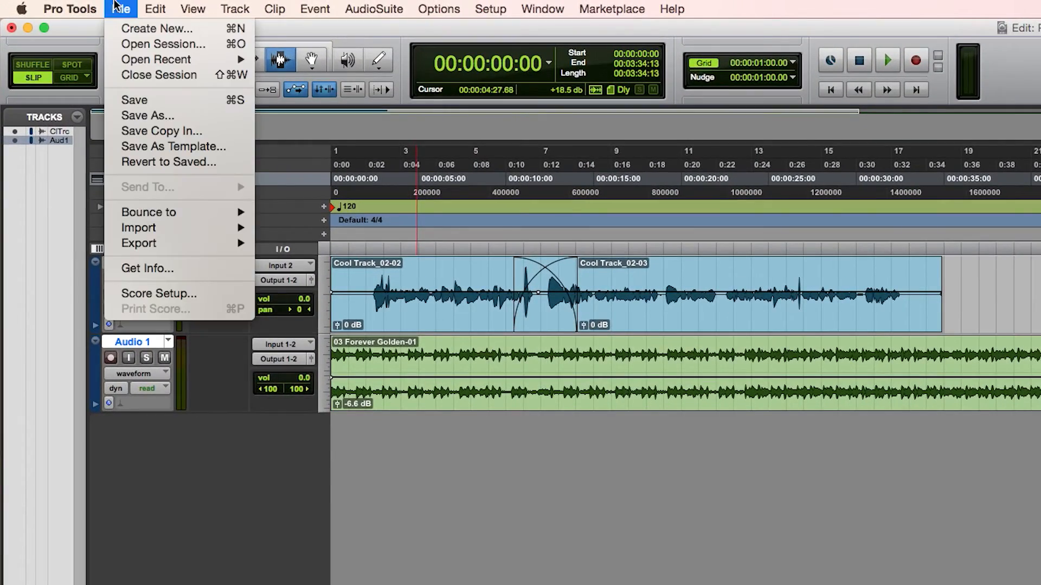
mouse_move(158, 213)
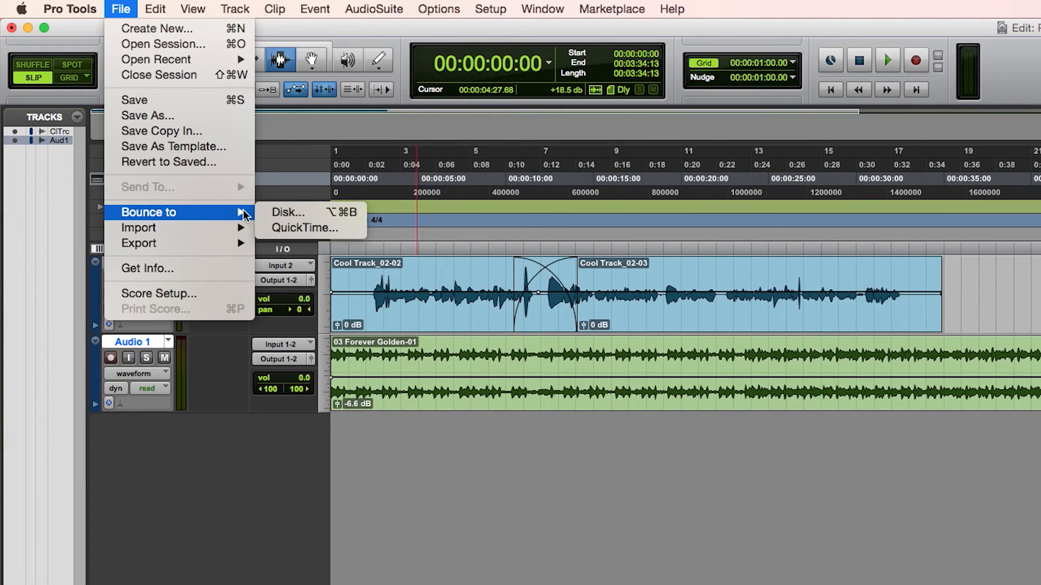
click(273, 212)
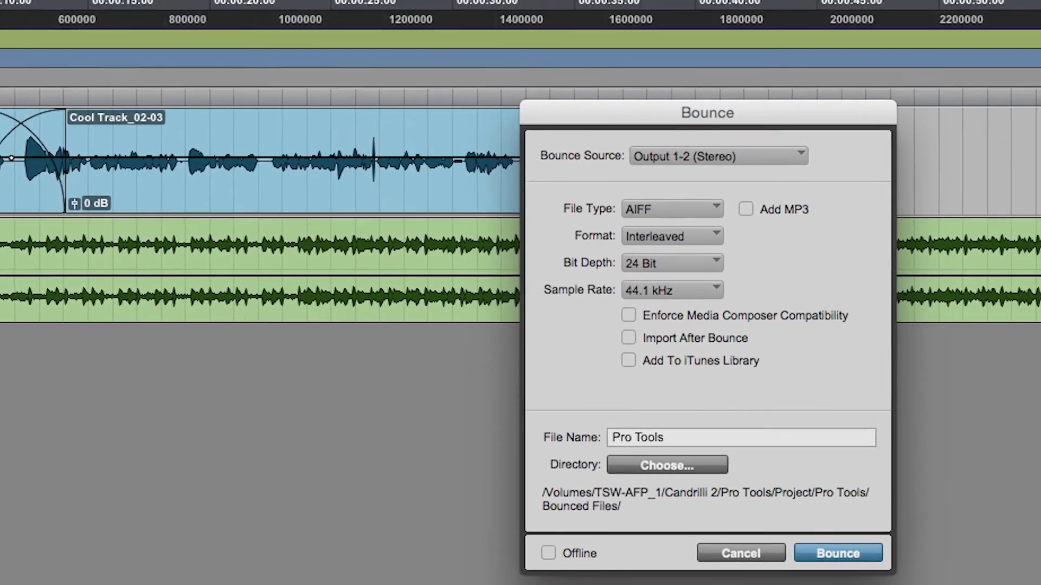
click(670, 207)
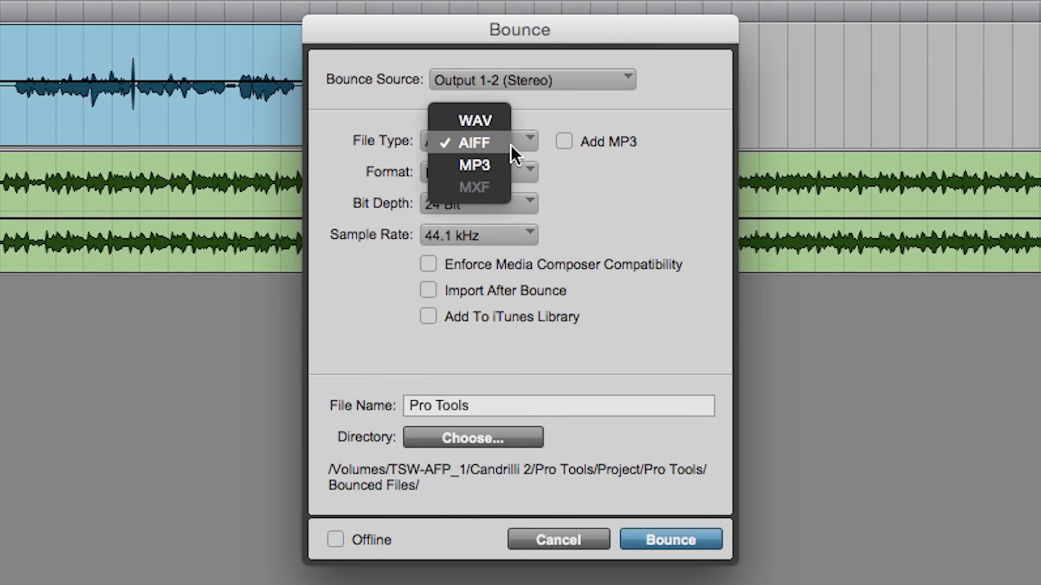
click(494, 167)
click(670, 540)
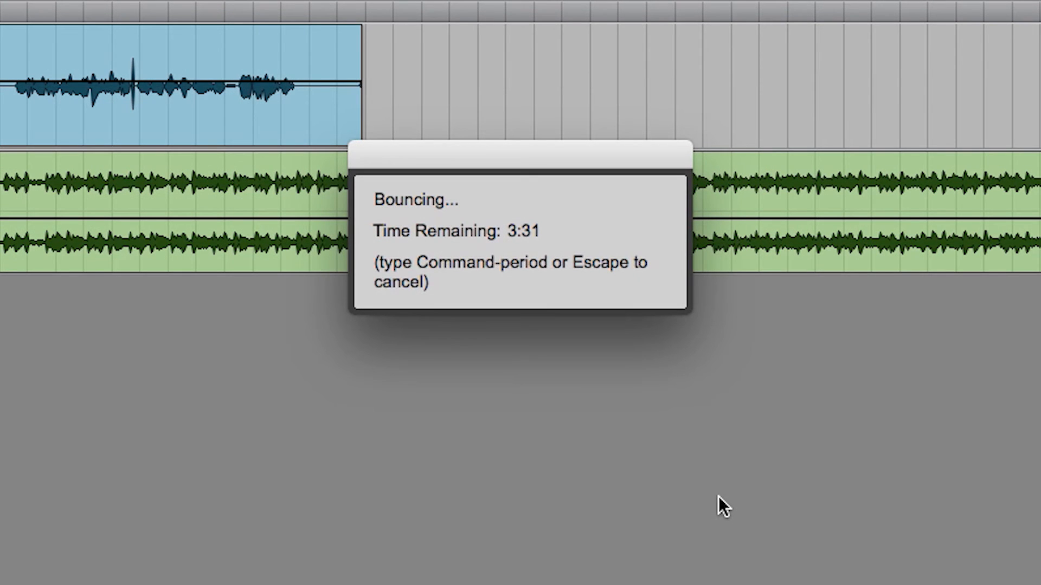